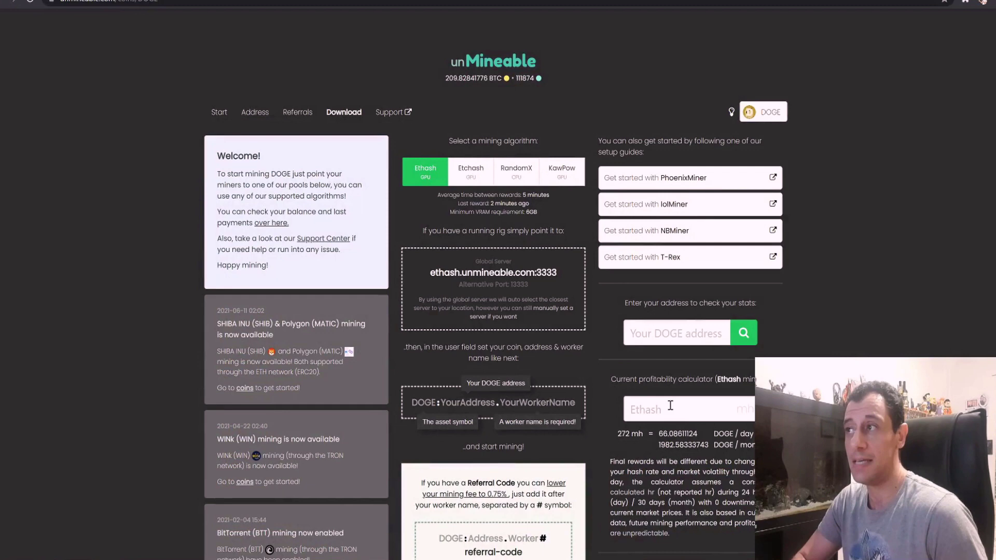
Switch the coin from DOGE to SHIBA INU and estimate Ethash at 270 MH/s, about 1920962.99 SHIB/day
click(770, 117)
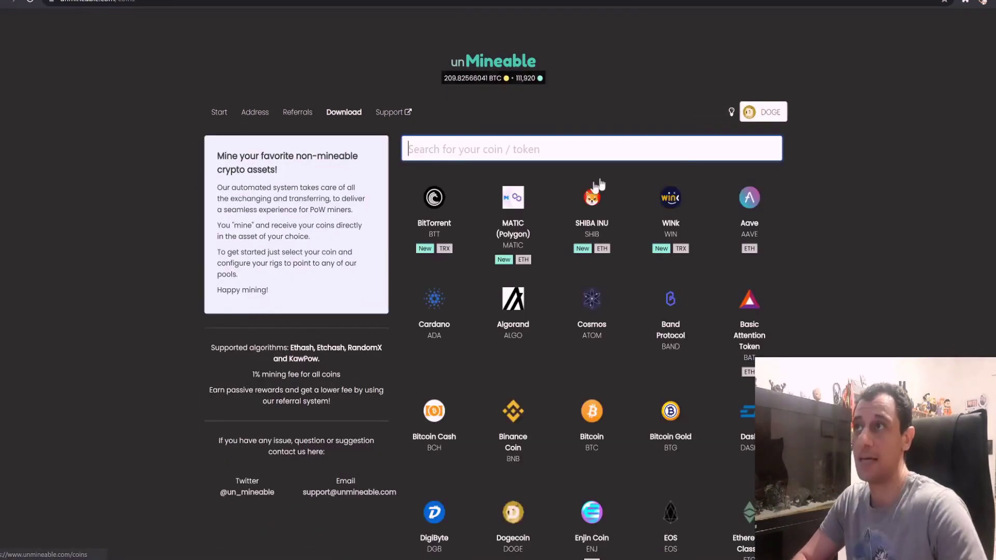
click(596, 205)
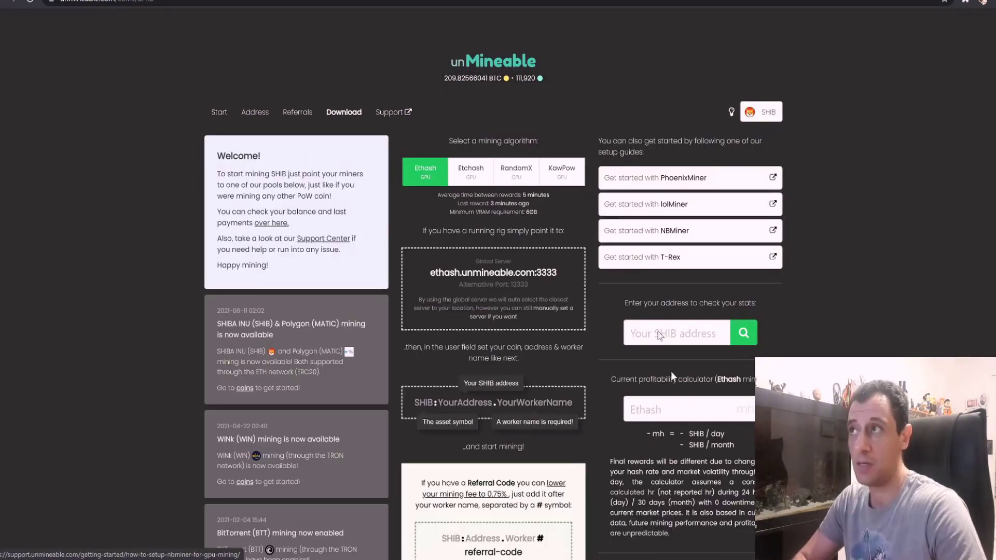
click(660, 413)
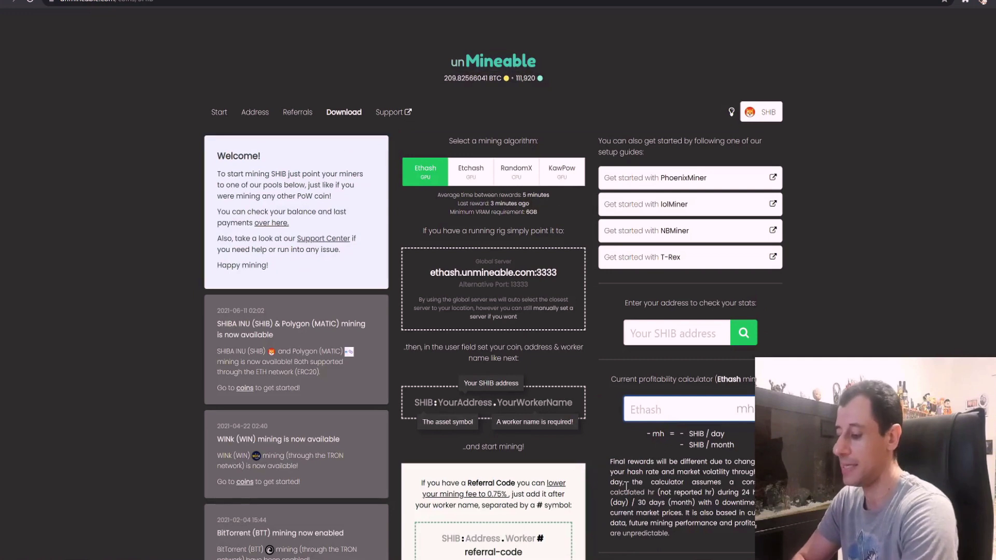
text(270)
key(Tab)
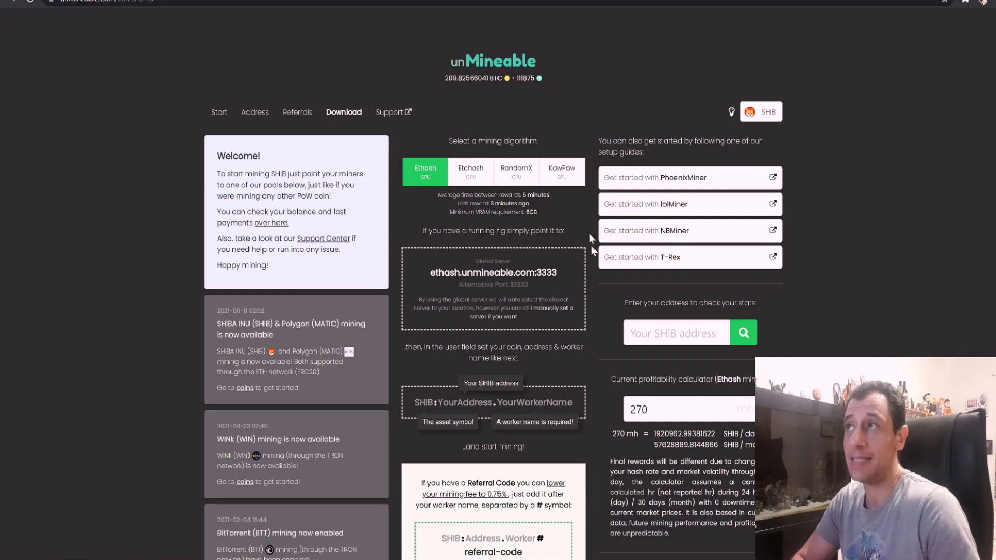
Enter 270 MH/s in the KawPow calculator, giving about 2945950.57 SHIB per day
click(565, 174)
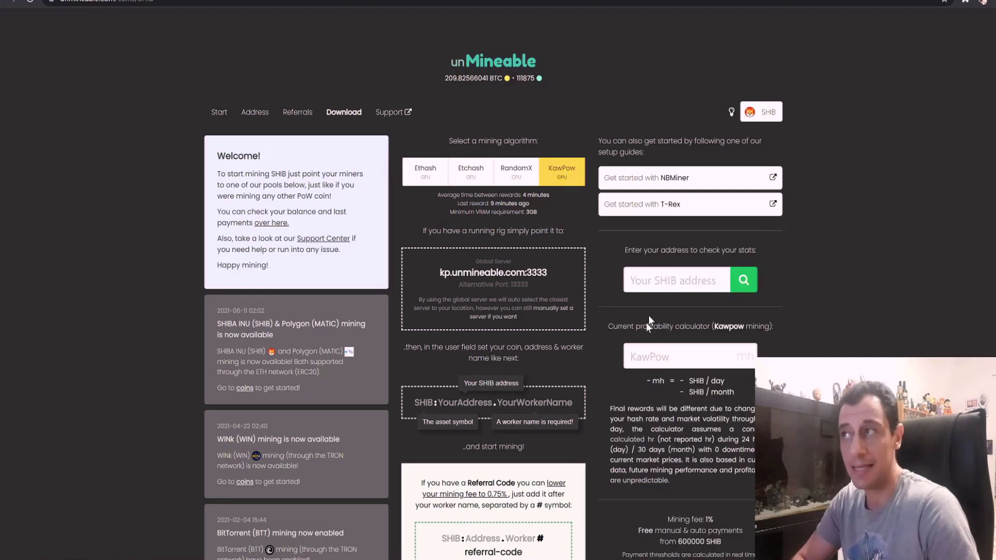
click(658, 358)
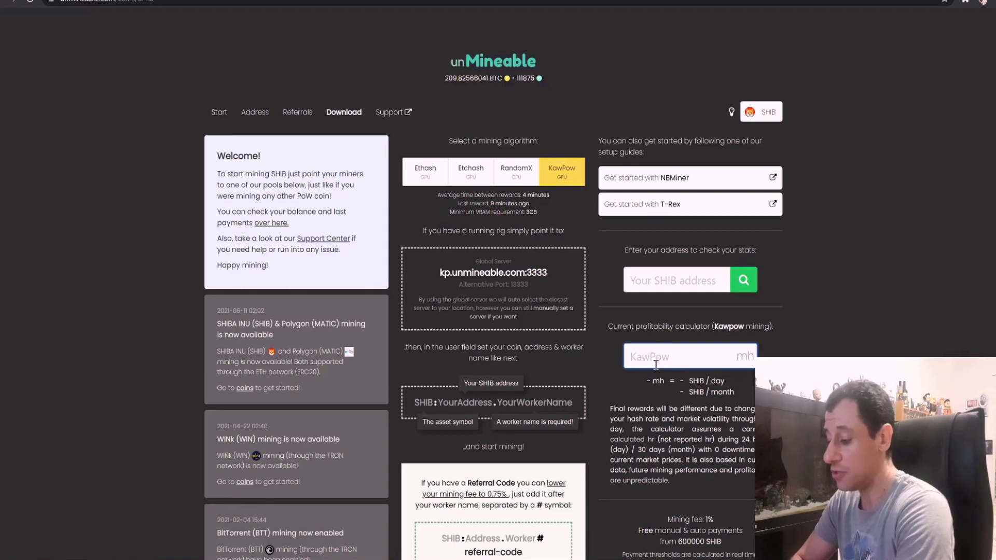
text(270)
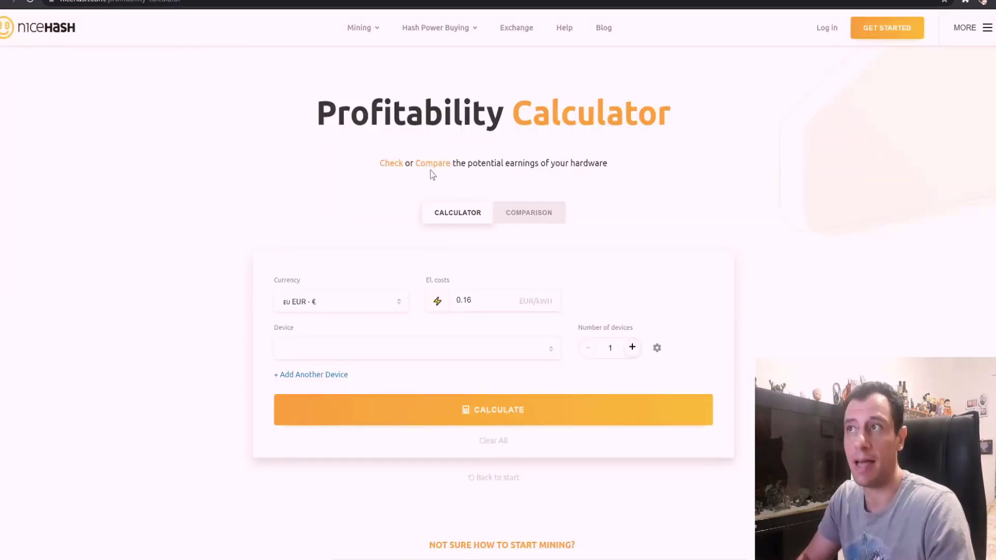
Select NVIDIA RTX 3080 as the NiceHash device and calculate its profitability
click(381, 349)
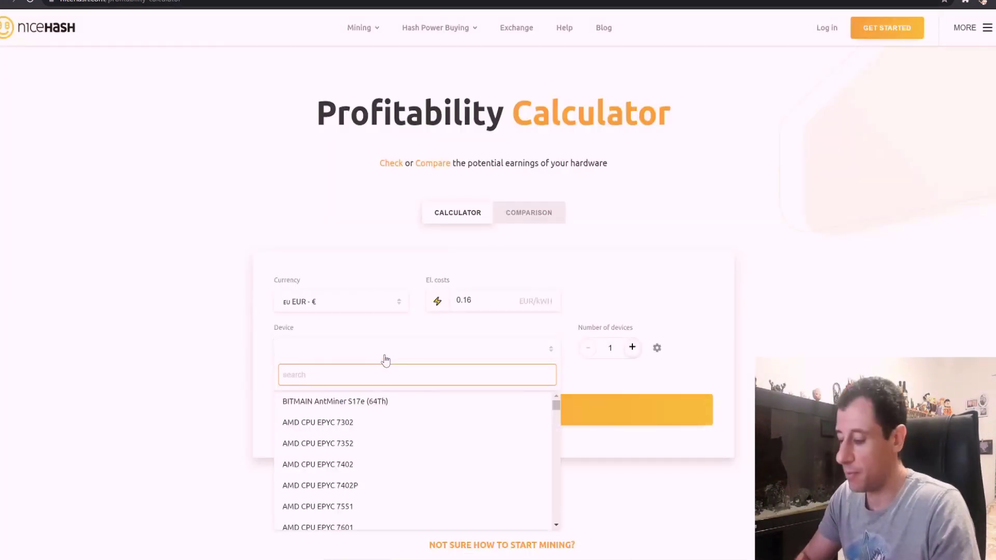
text(3080)
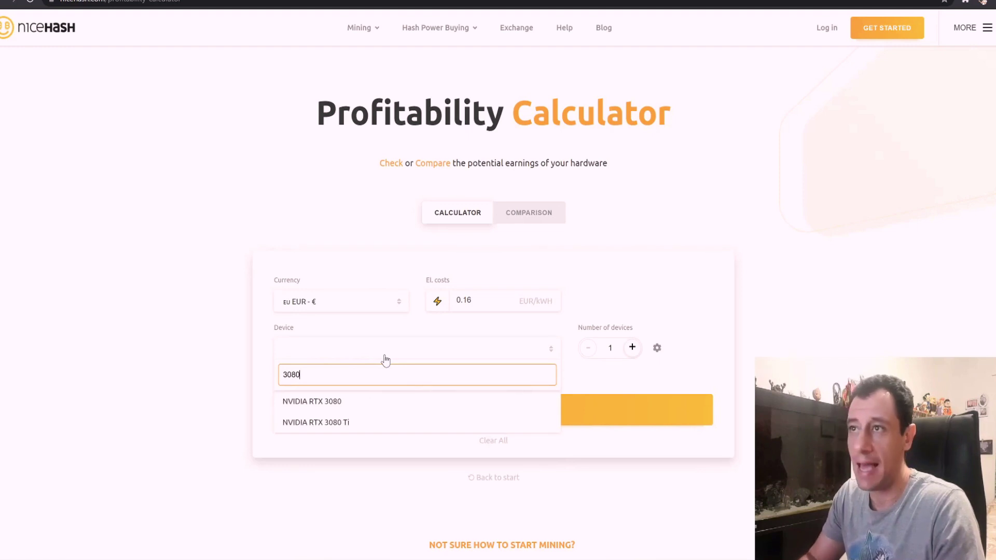
click(304, 408)
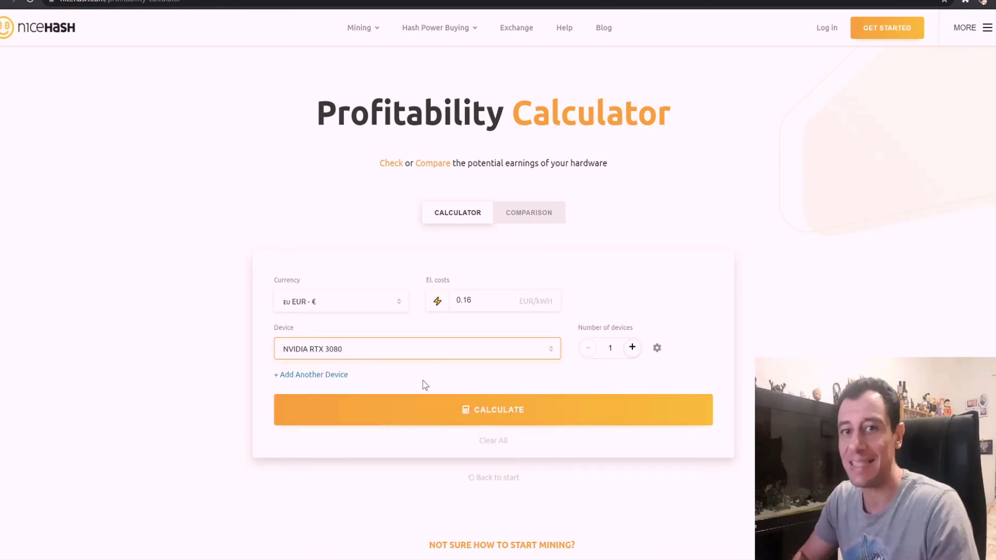
click(477, 411)
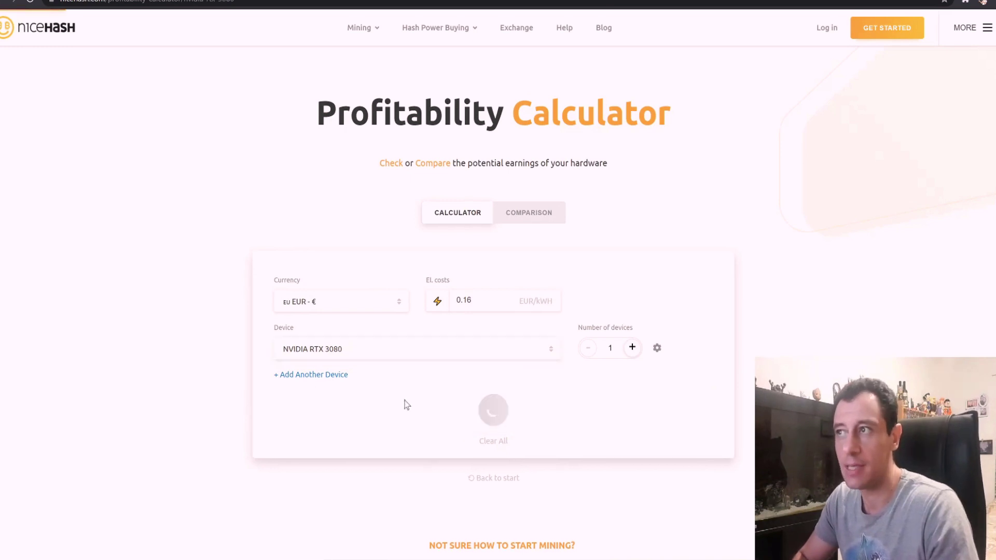
Highlight the RTX 3080's 46 MH/s KAWPOW and 96 MH/s DaggerHashimoto hashrates, then return to unMineable
scroll(407, 363, down, 4)
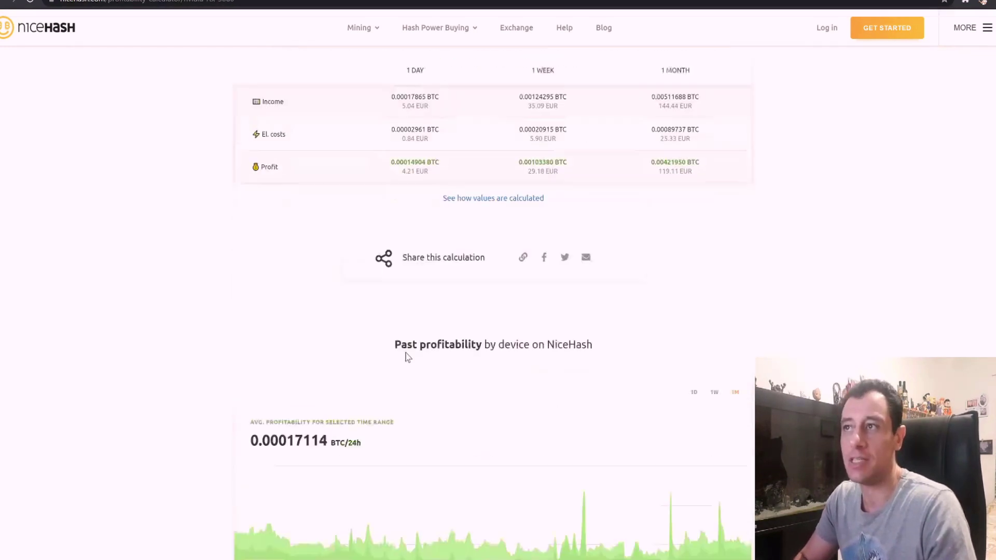
scroll(408, 358, down, 10)
scroll(387, 370, up, 2)
scroll(399, 377, down, 1)
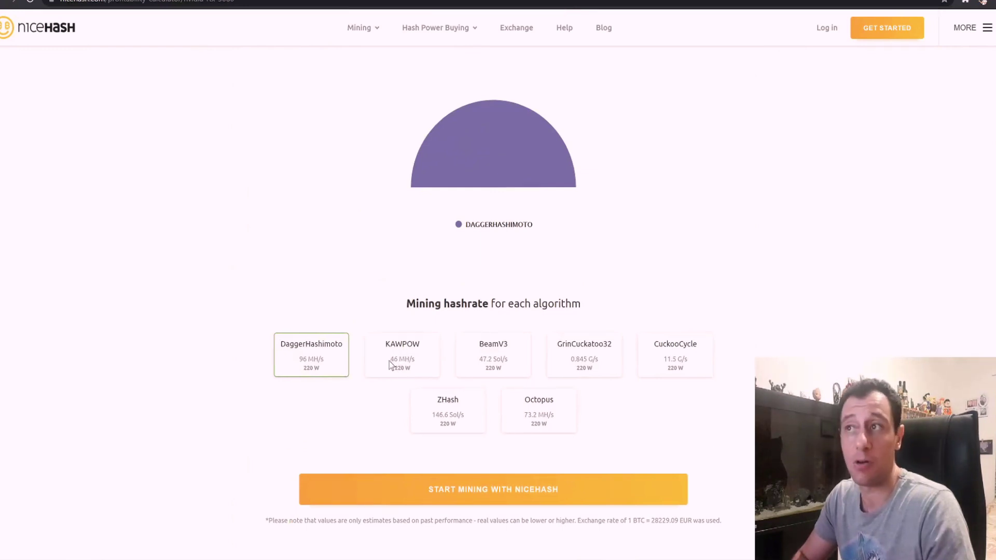
drag(389, 359, 418, 359)
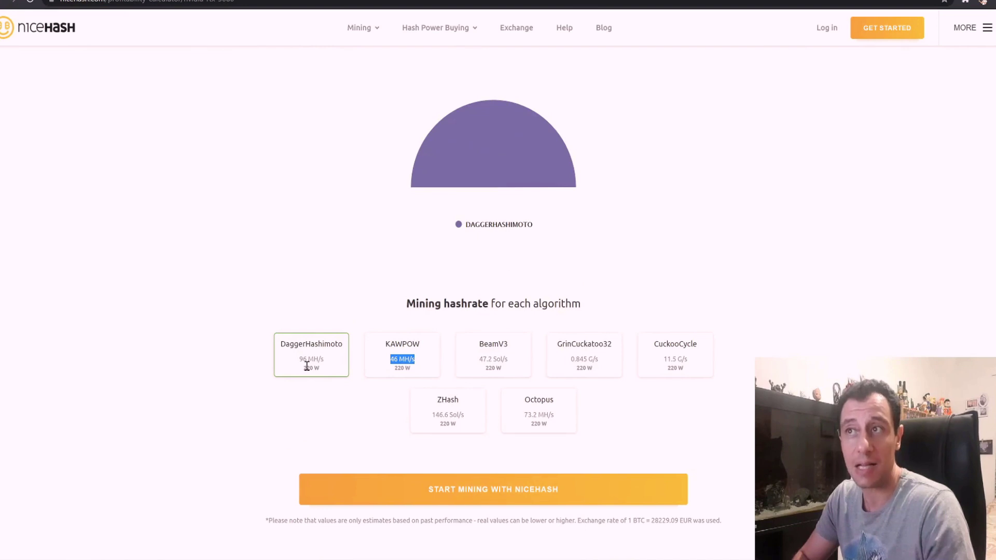
drag(299, 359, 313, 359)
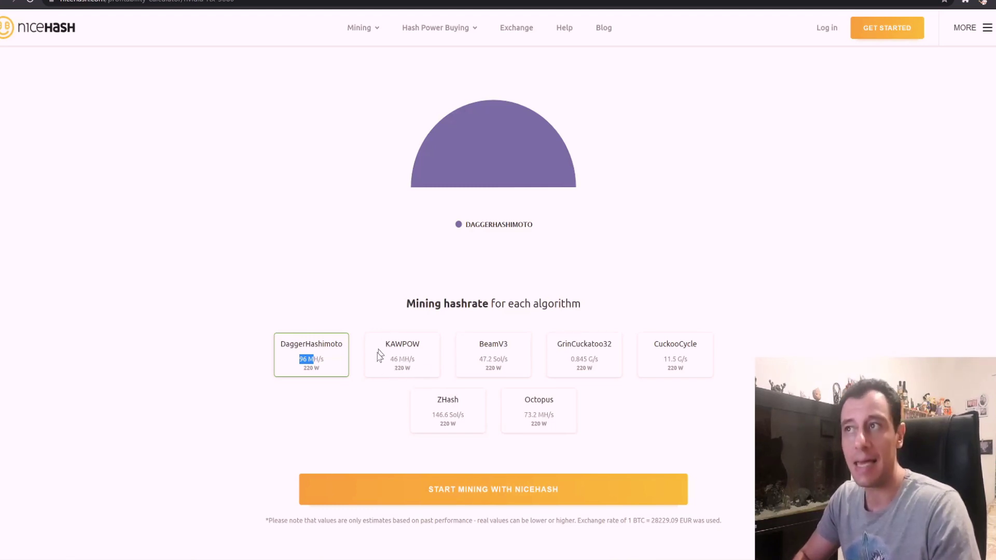
key(ctrl+Tab)
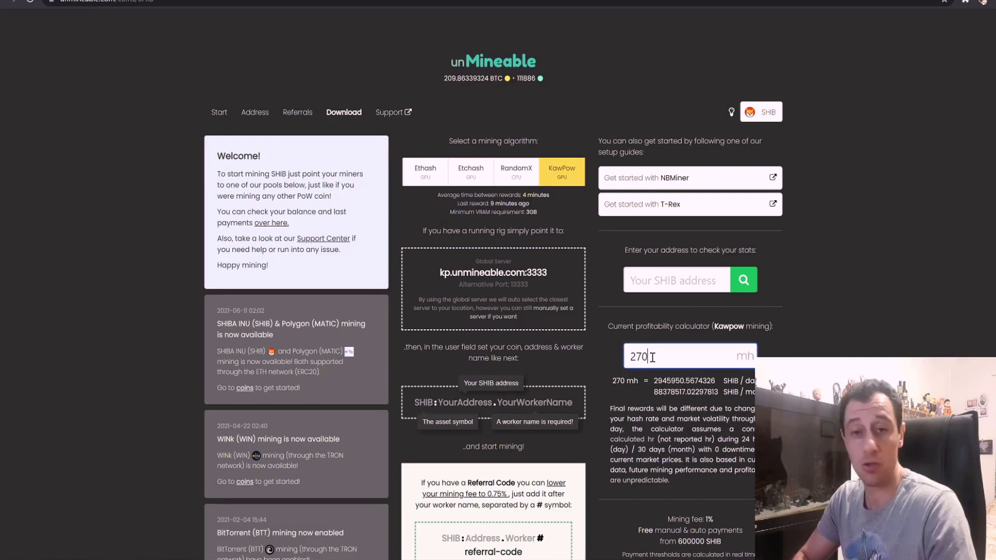
Replace the 270 KawPow hash rate with 106
double_click(628, 363)
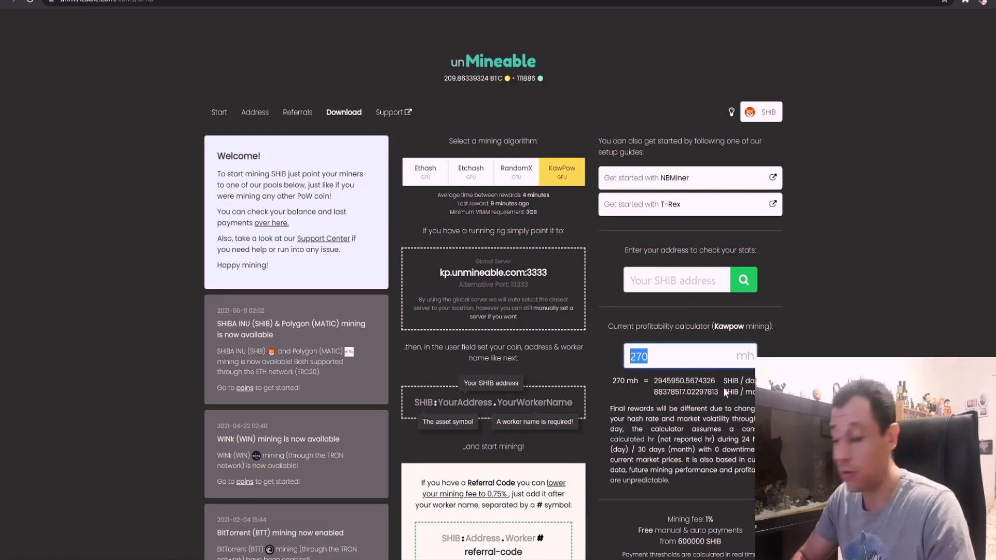
text(10)
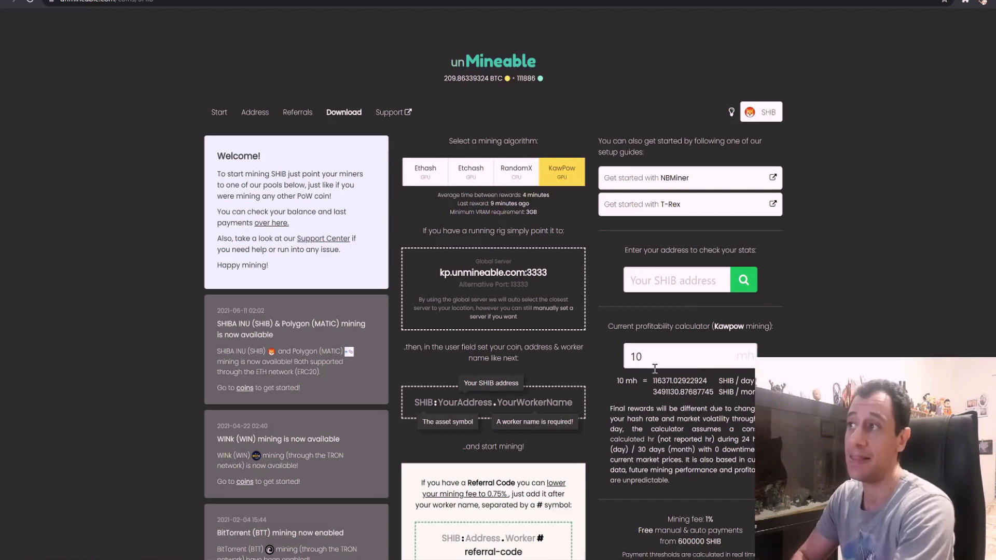
text(6)
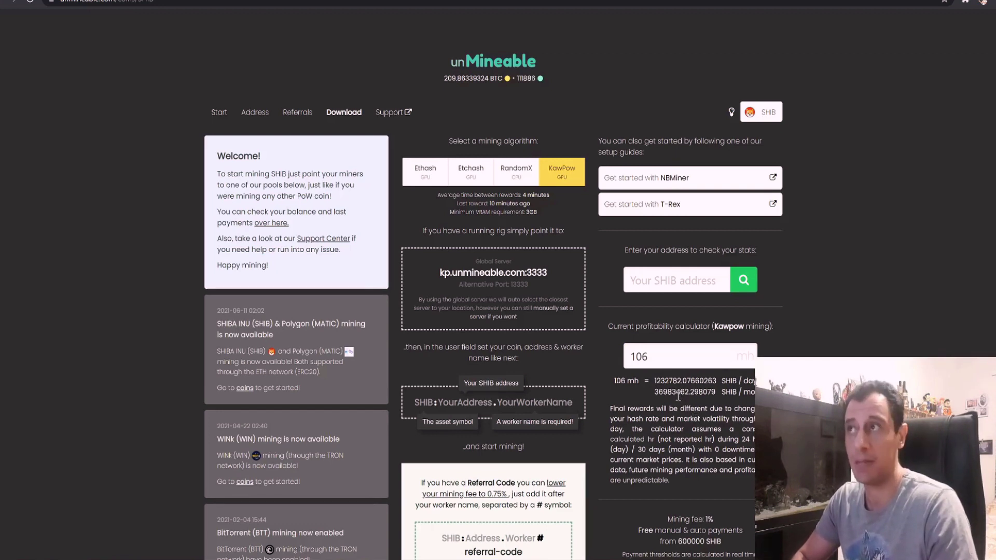
Compare the Ethash and KawPow estimates at 270, ending back on Ethash
click(426, 171)
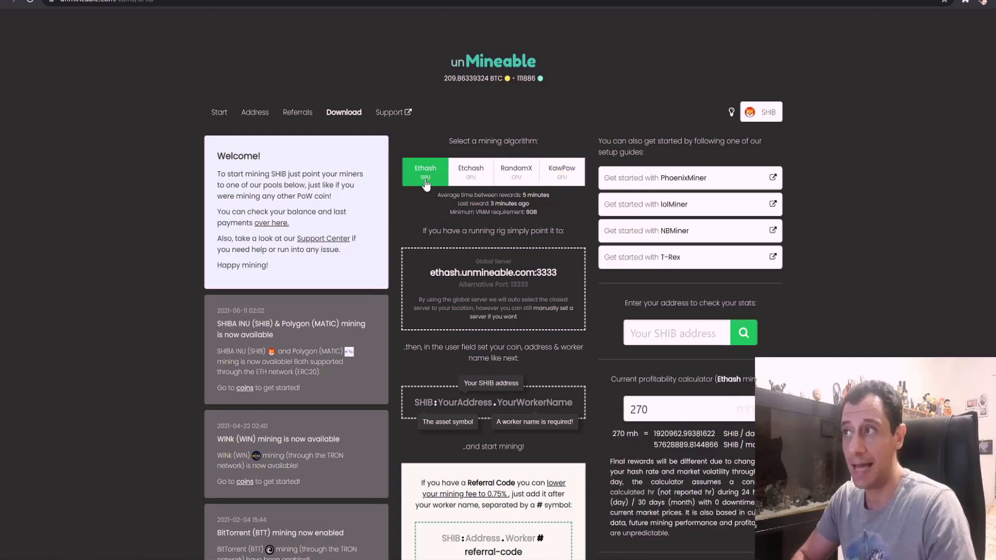
click(666, 409)
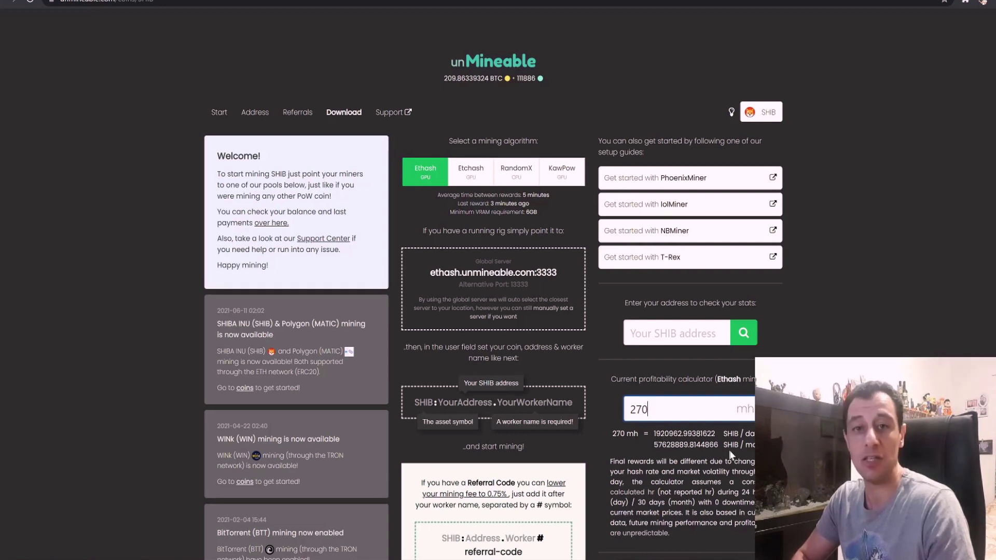
click(565, 172)
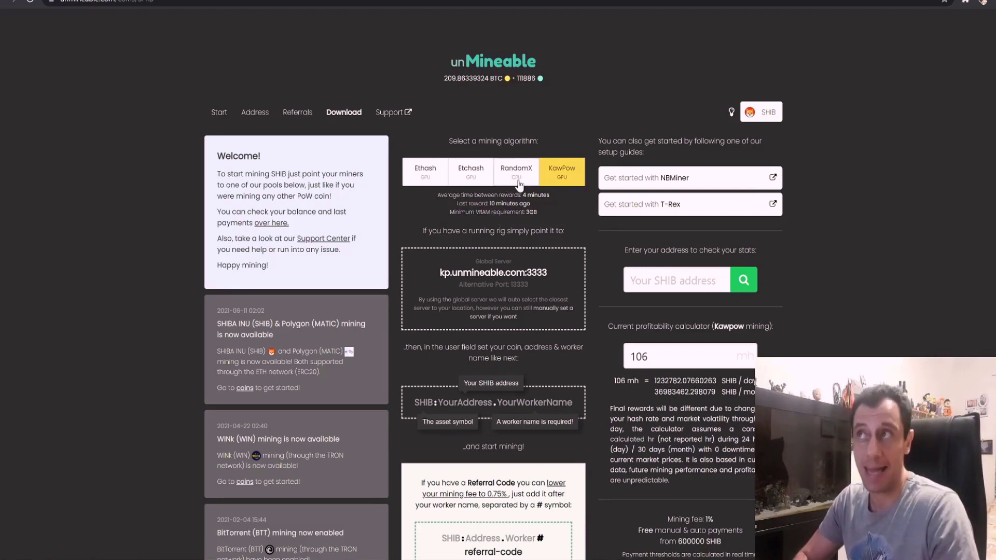
click(424, 172)
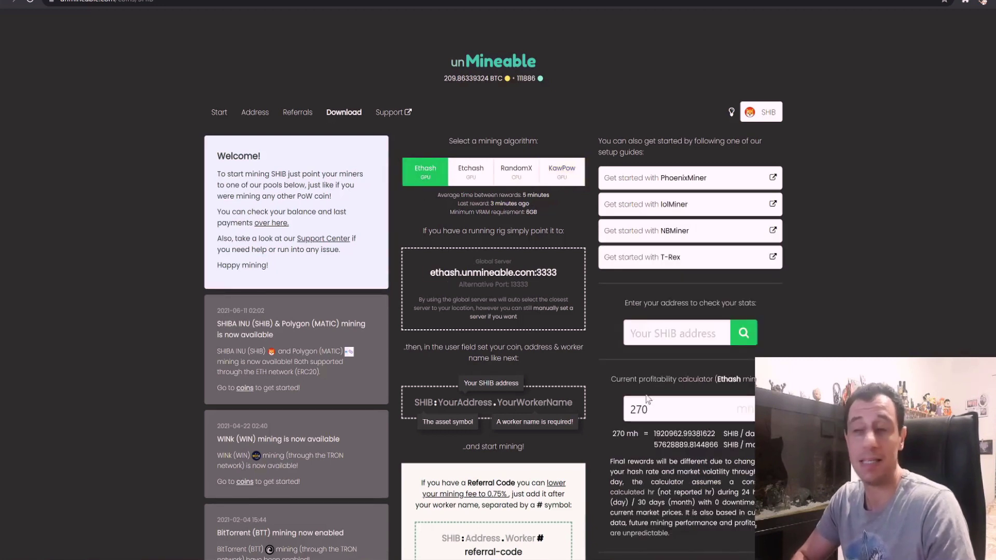
Change the Ethash hash rate to 2000 MH/s, giving about 14630110.35 SHIB per day
double_click(679, 413)
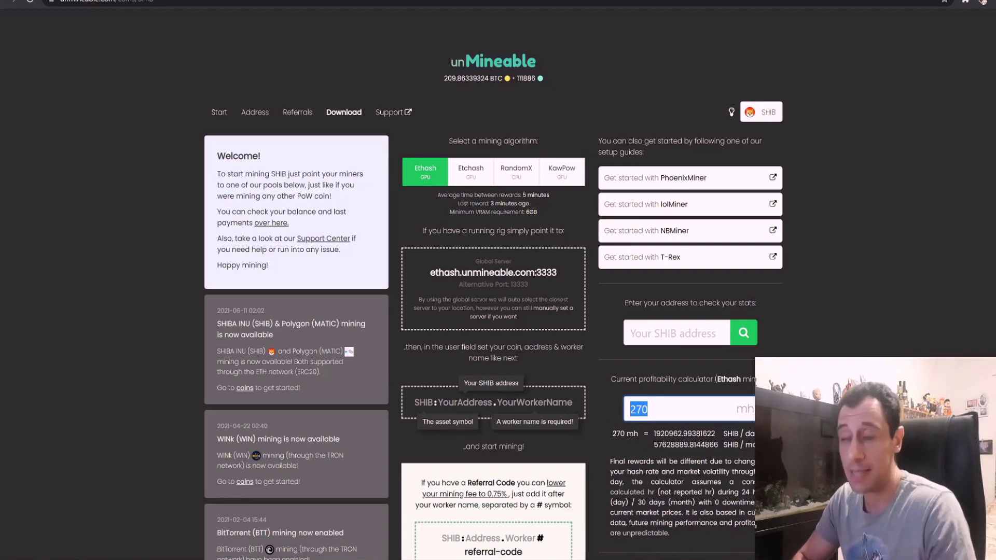
text(2)
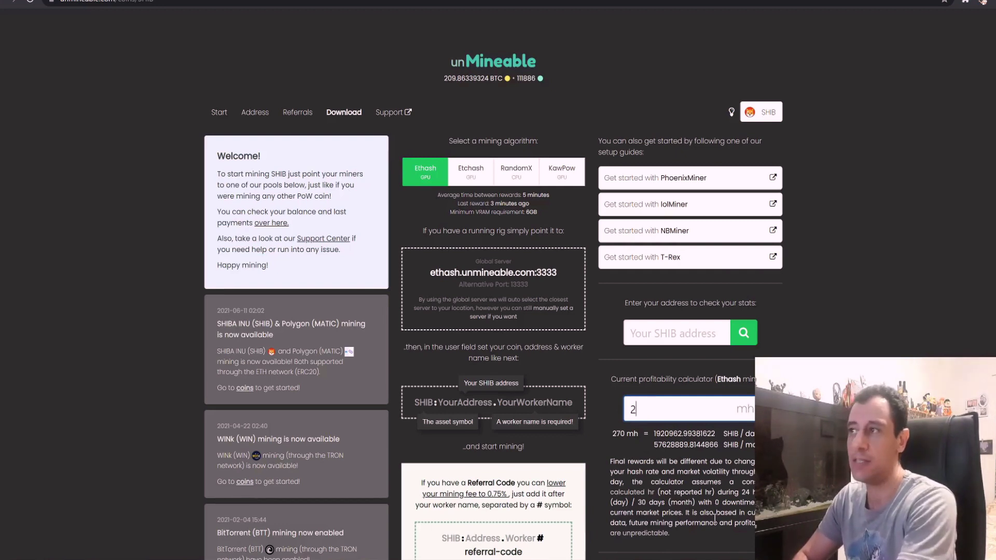
click(718, 519)
click(664, 414)
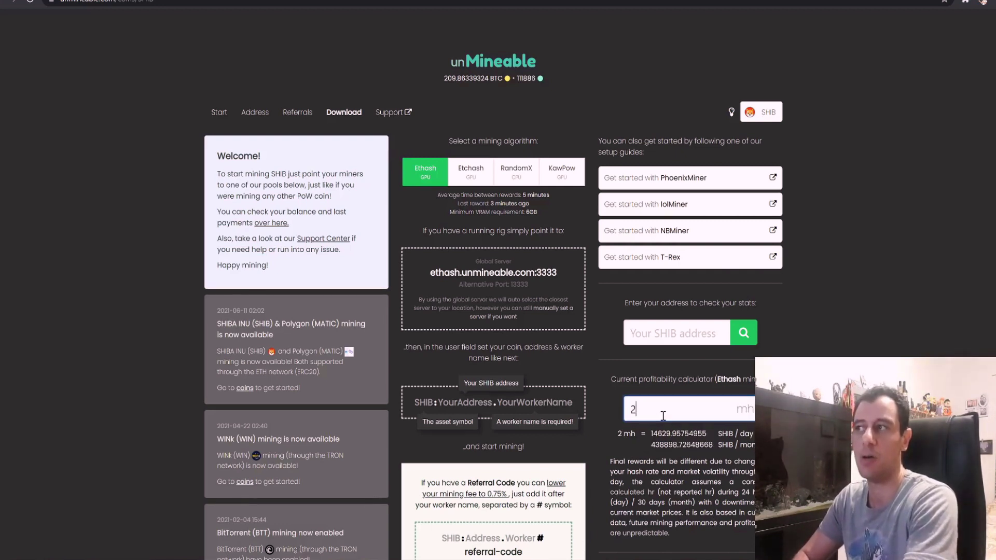
text(000)
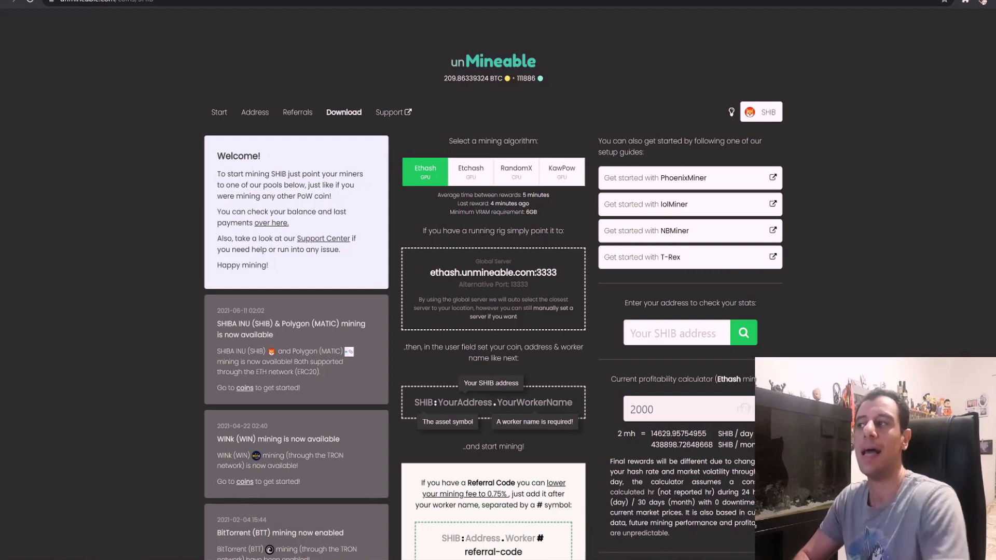
click(702, 372)
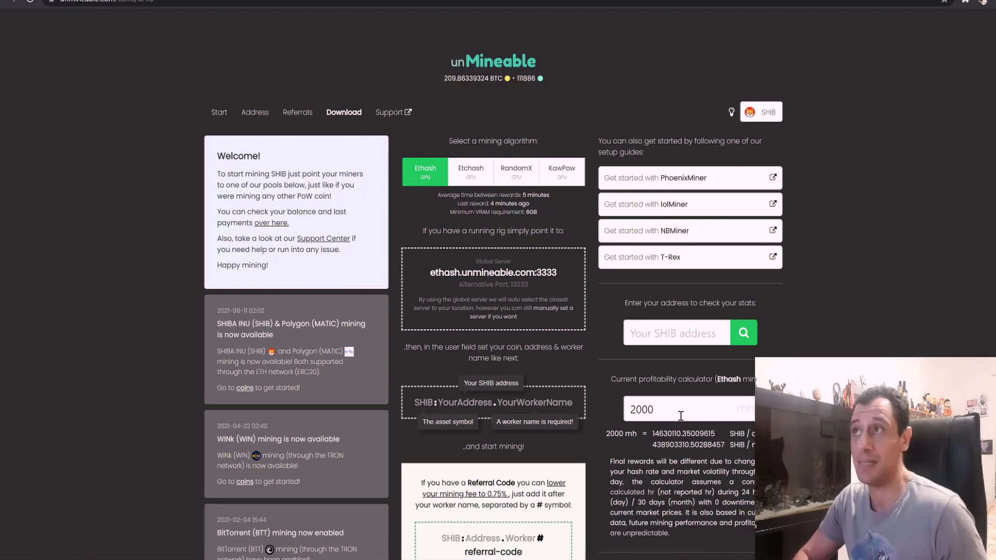
Enter 2000 H/s in the RandomX calculator (about 12246 SHIB/day), then return to Ethash
click(502, 176)
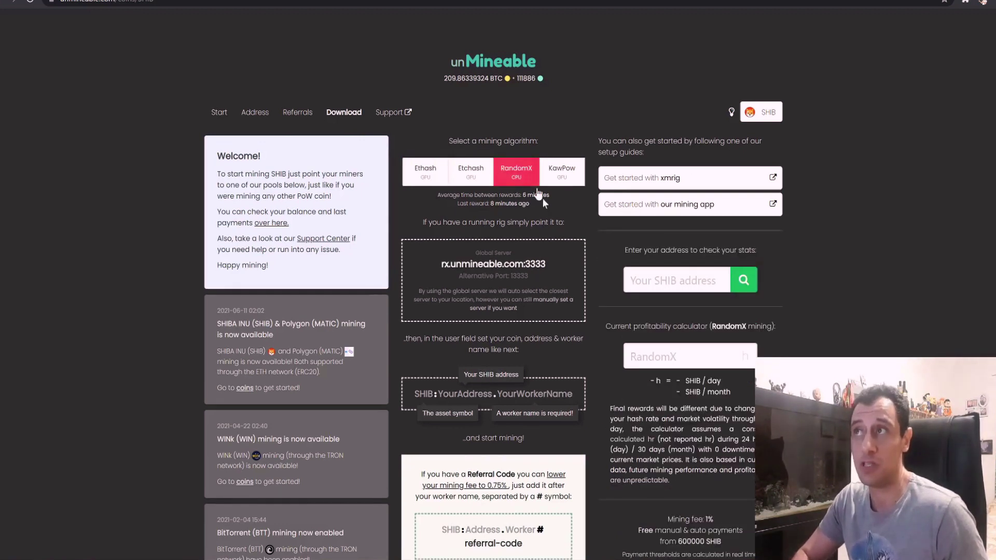
click(673, 362)
text(20)
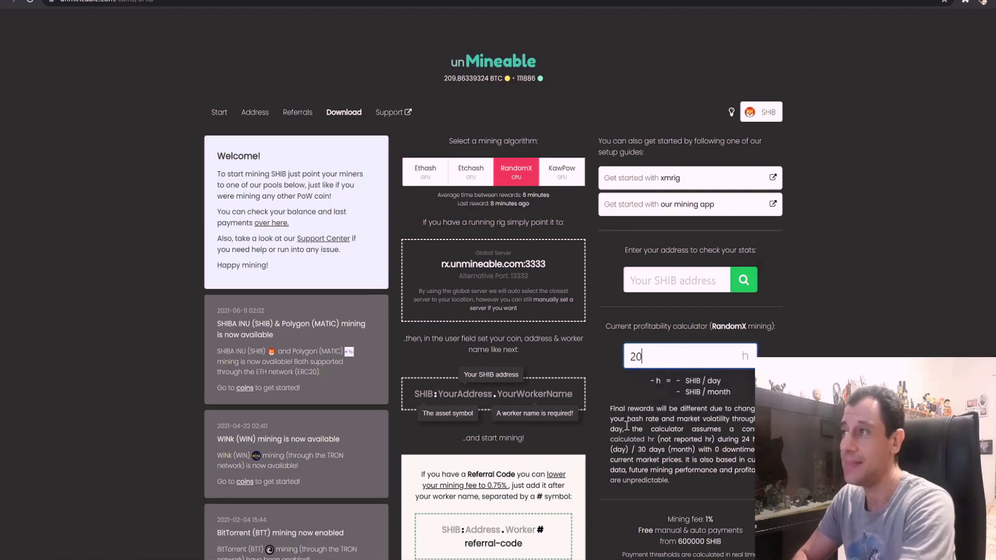
click(653, 353)
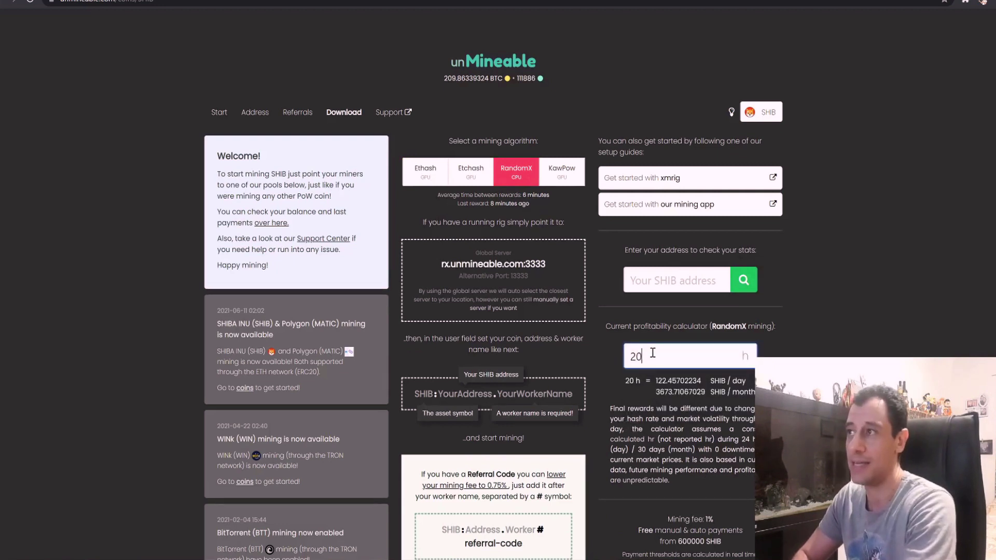
text(00)
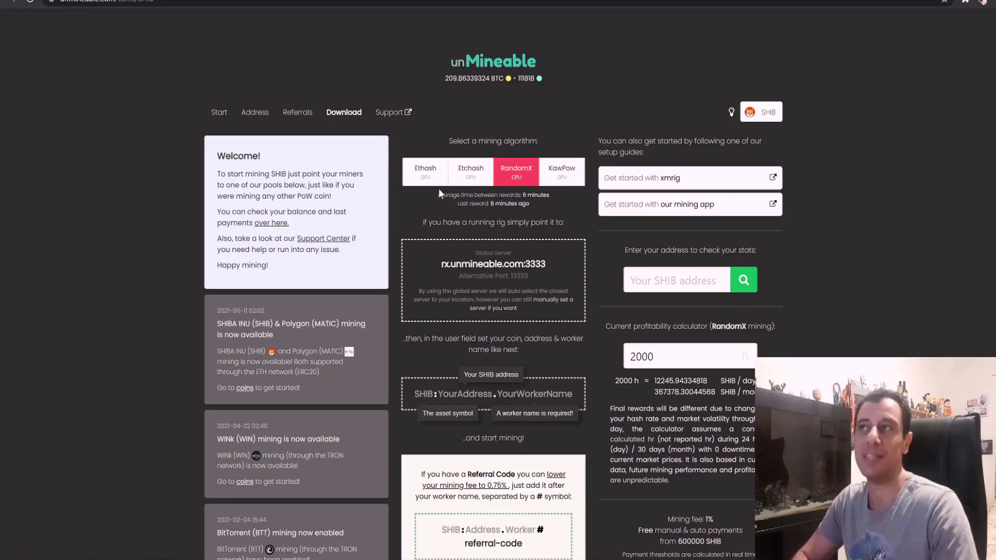
click(425, 178)
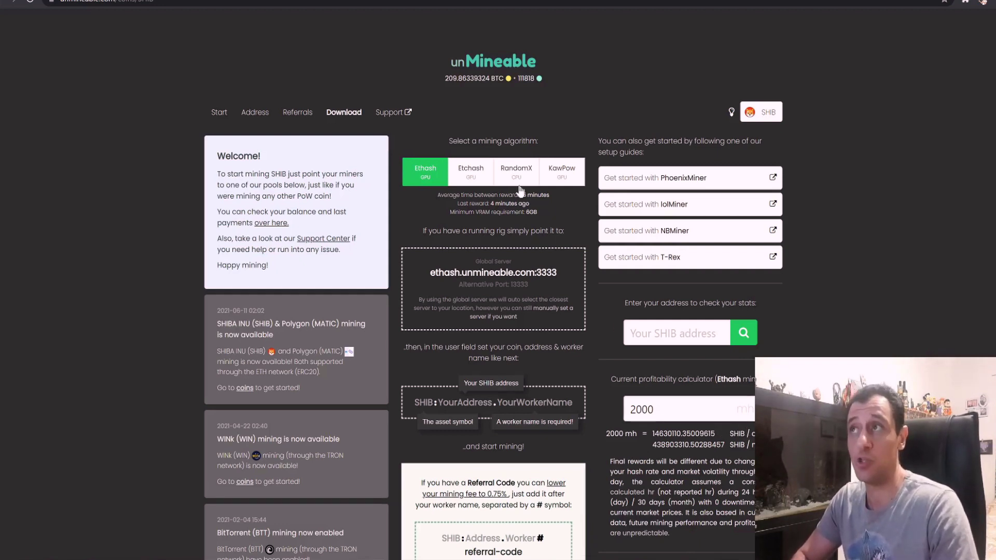
Glance at KawPow, then copy the Ethash server address ethash.unmineable.com:3333
click(565, 179)
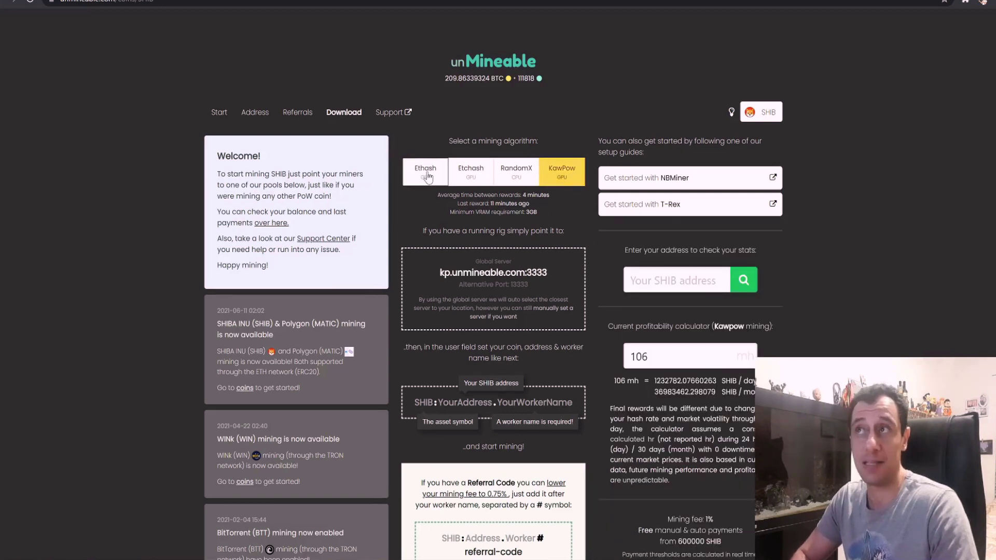
click(432, 183)
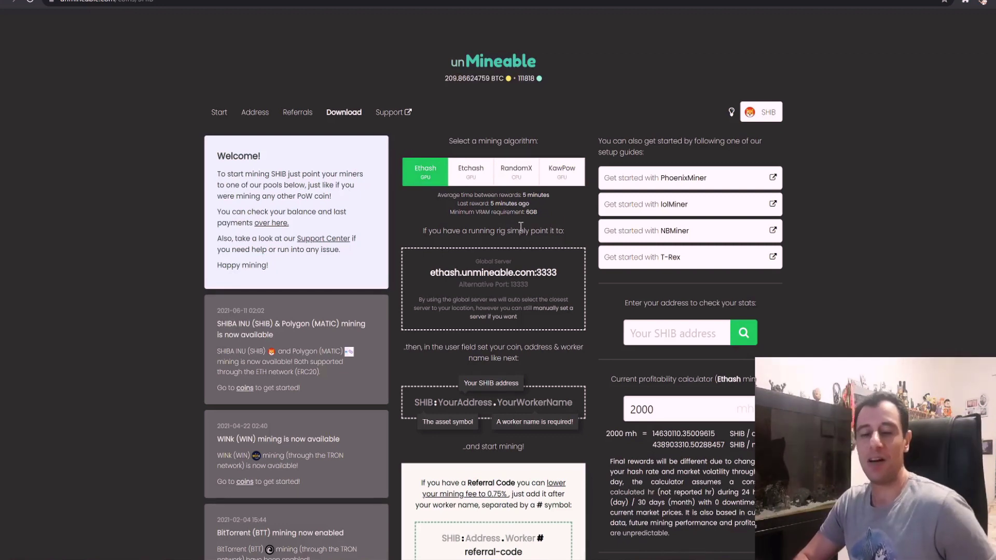
click(537, 283)
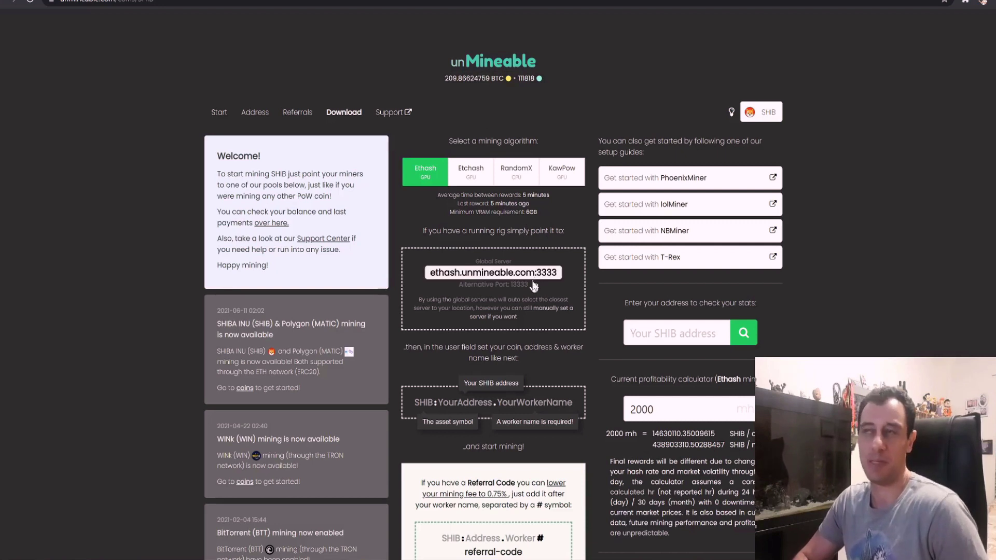